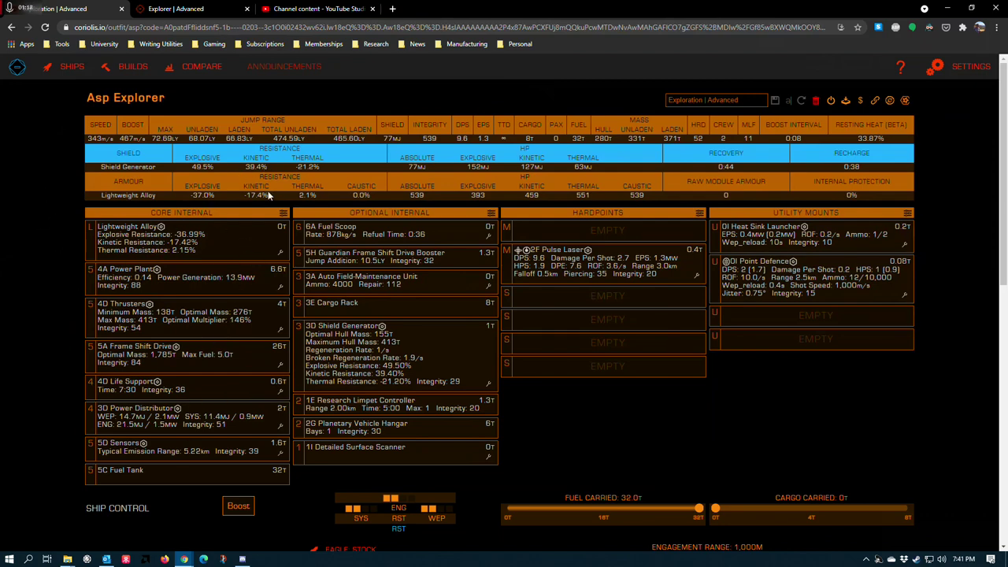
click(279, 252)
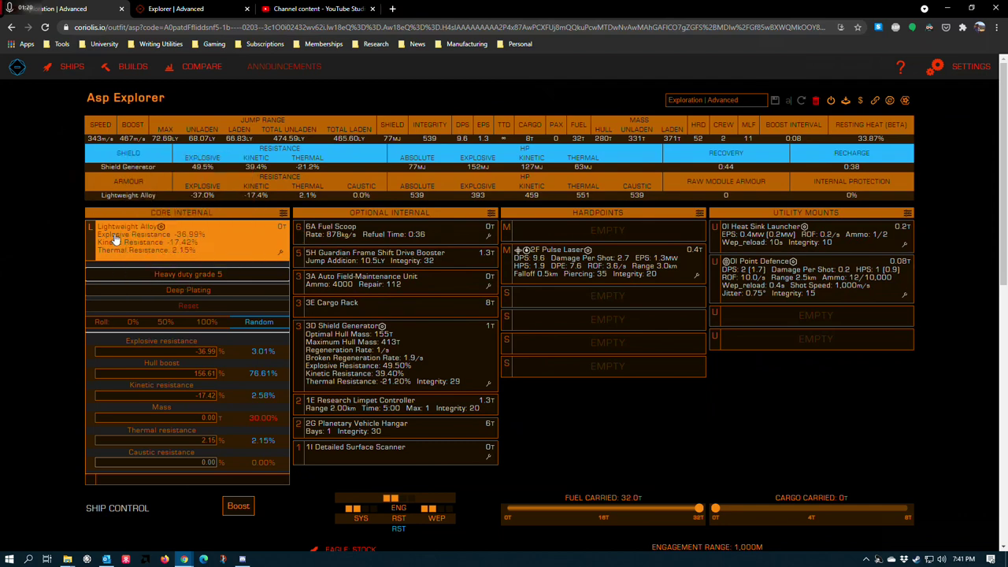
click(36, 302)
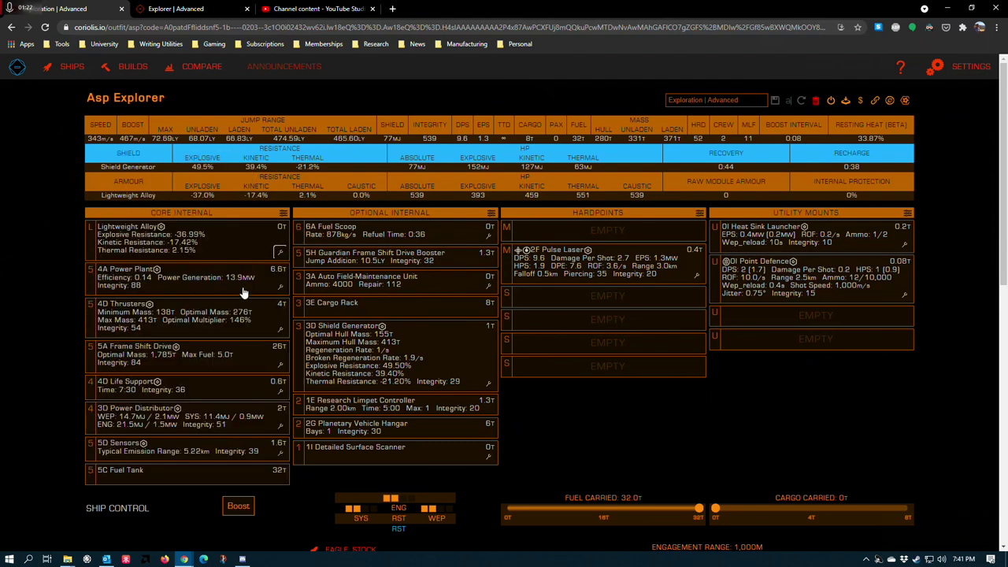
click(279, 287)
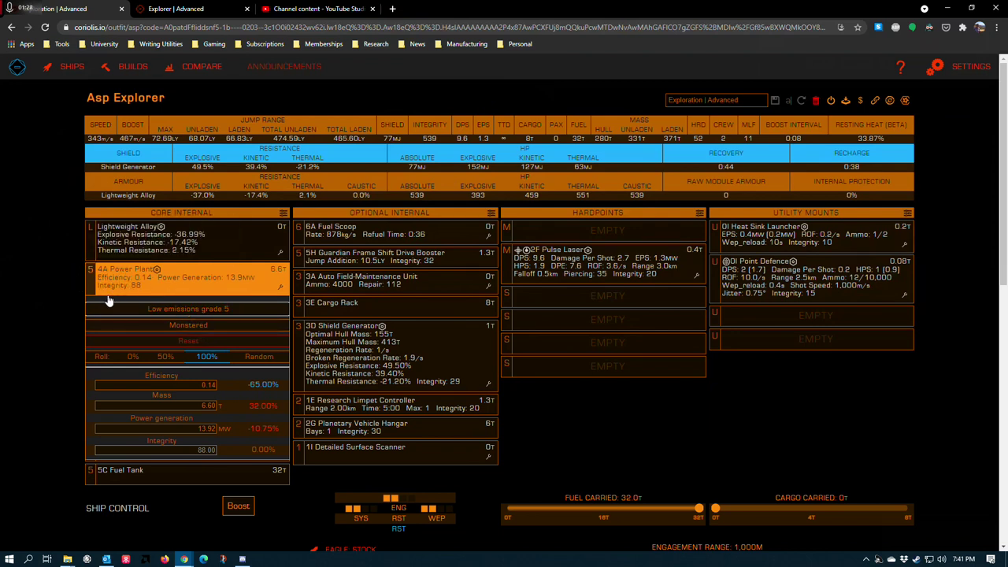
click(32, 276)
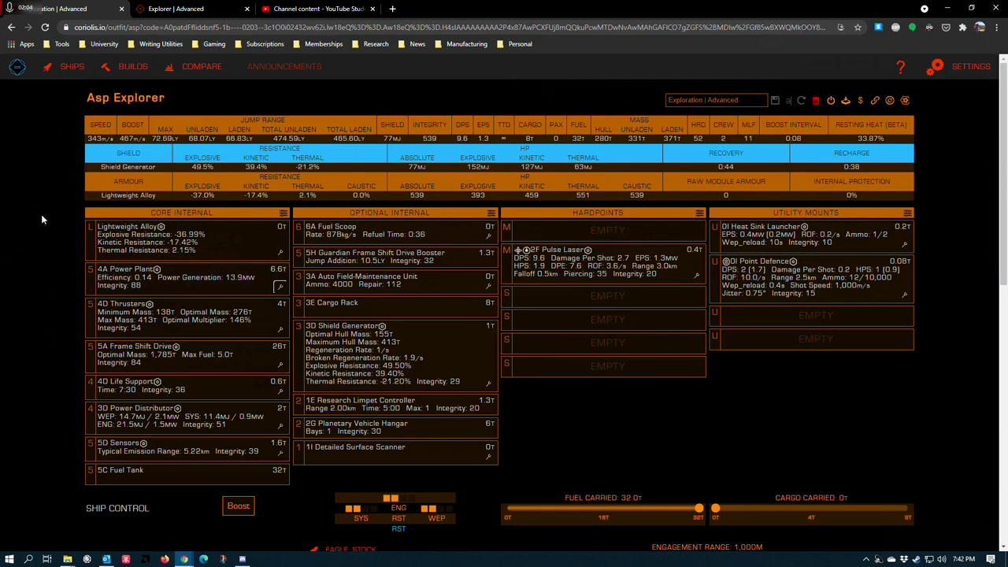
click(267, 291)
click(41, 315)
click(280, 287)
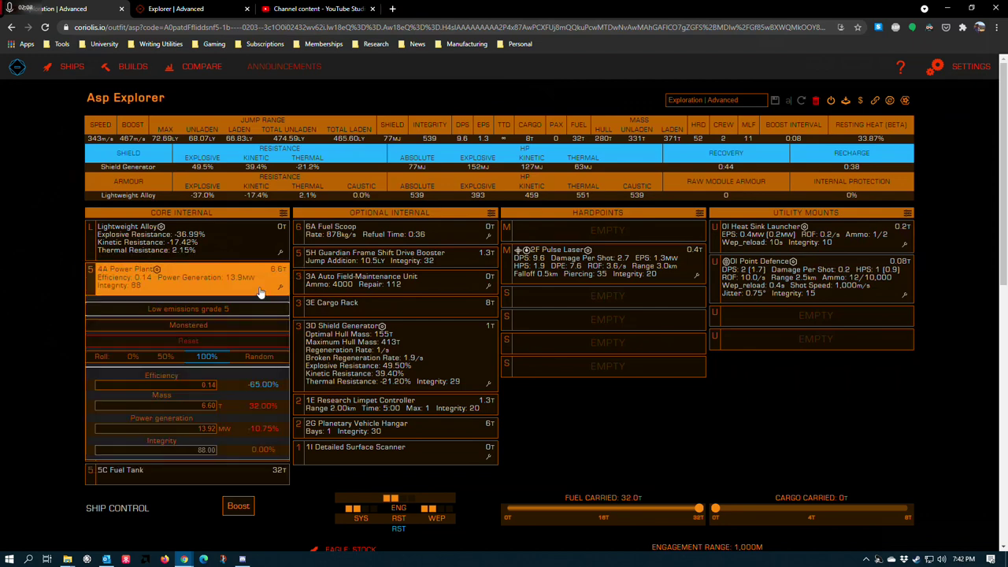
mouse_move(195, 326)
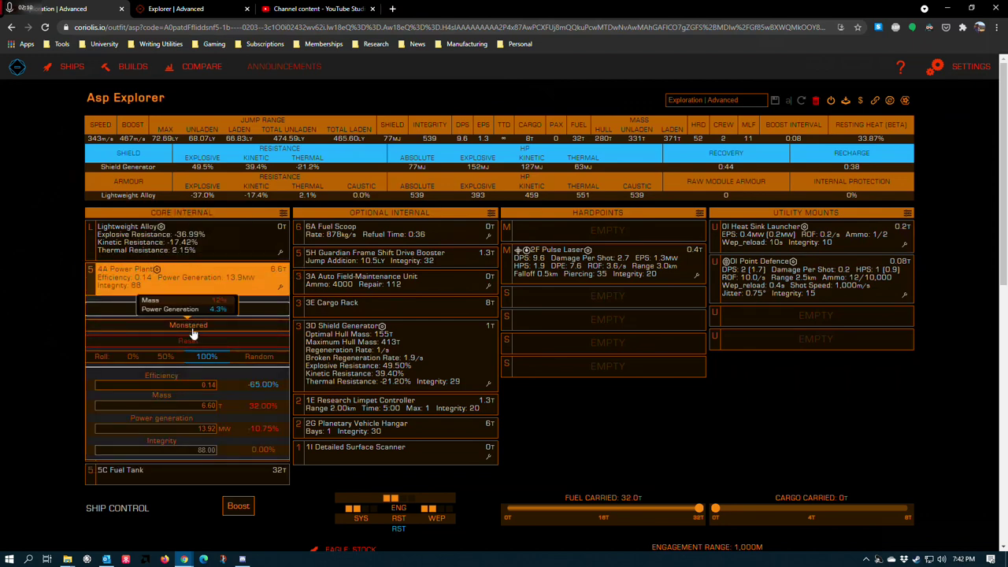
click(189, 328)
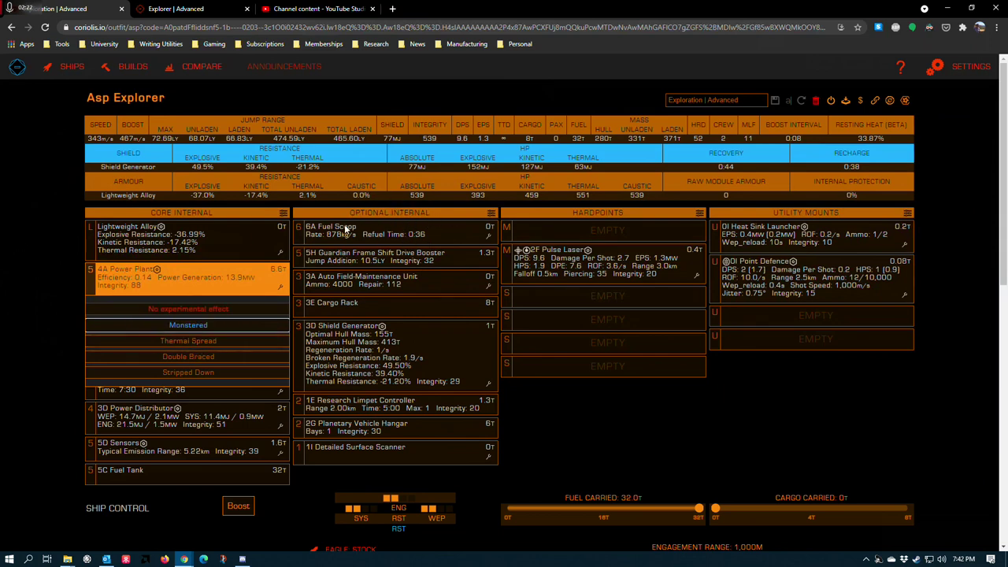
mouse_move(198, 346)
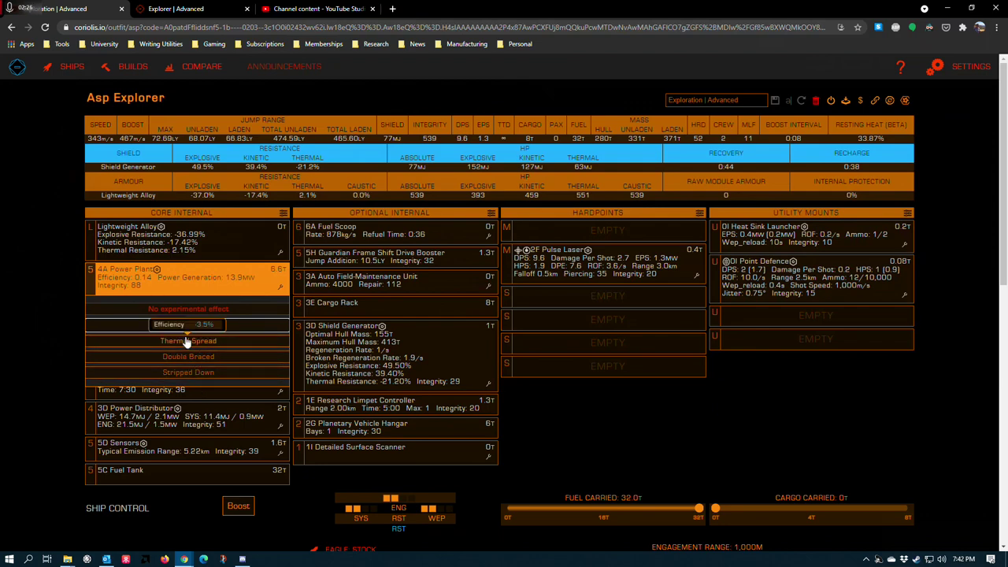
click(27, 321)
scroll(288, 282, down, 1)
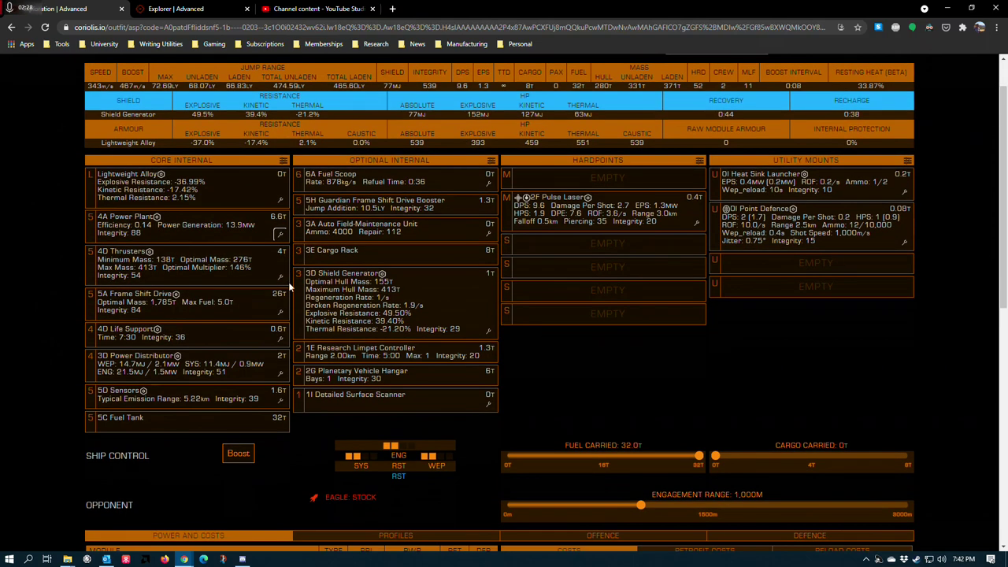
click(276, 272)
mouse_move(187, 303)
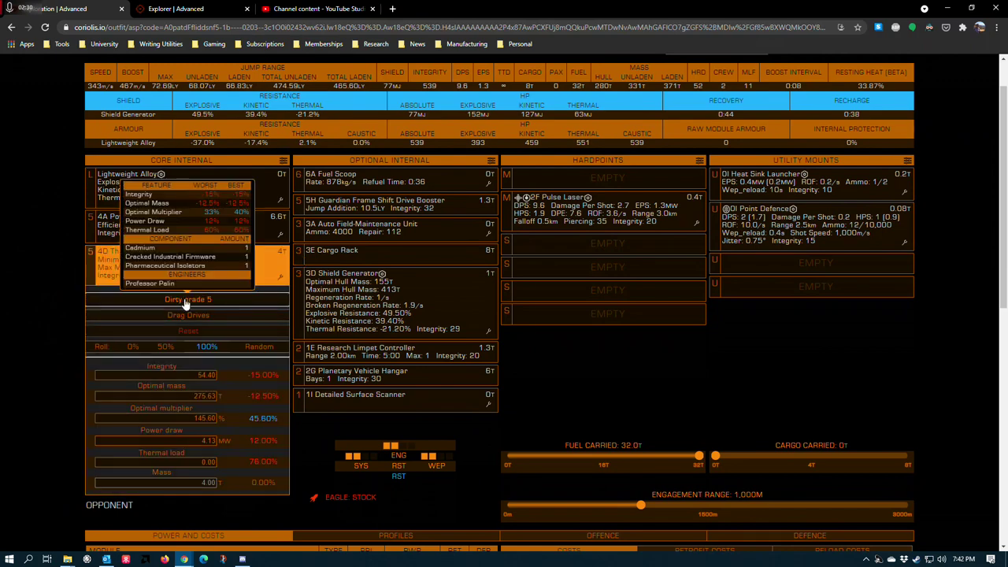
click(40, 281)
scroll(45, 278, up, 1)
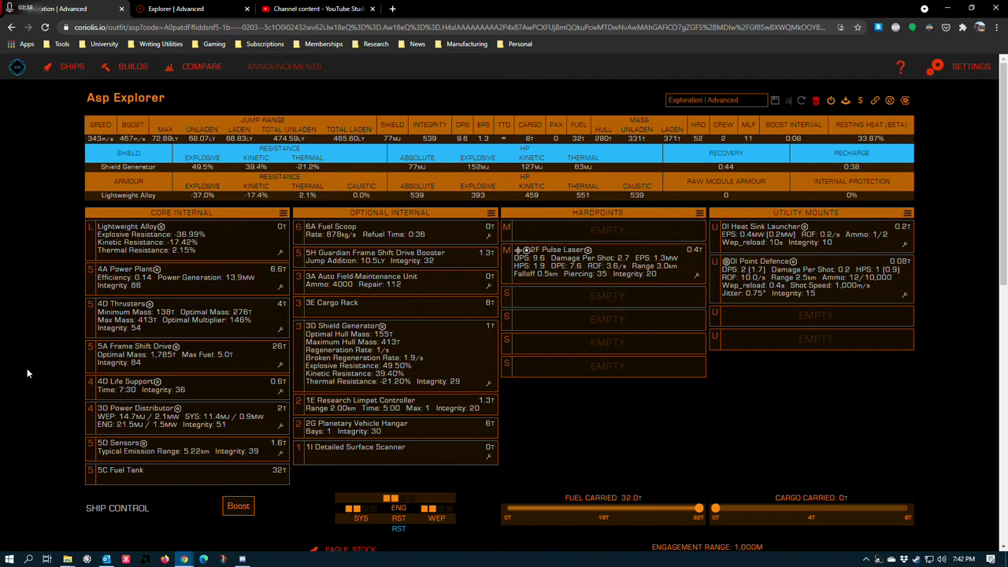
scroll(175, 269, down, 2)
click(280, 285)
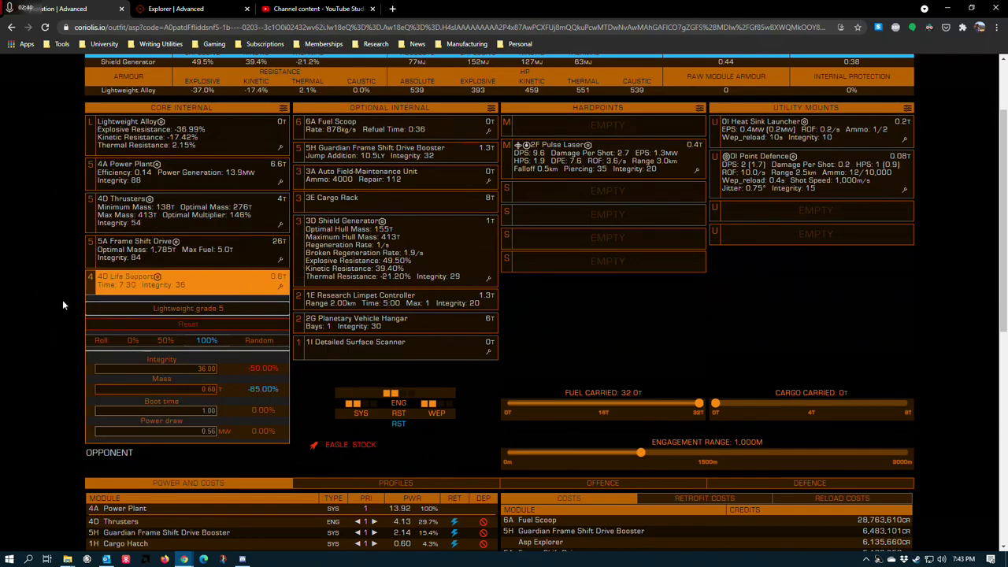
click(38, 314)
scroll(38, 314, down, 2)
click(280, 222)
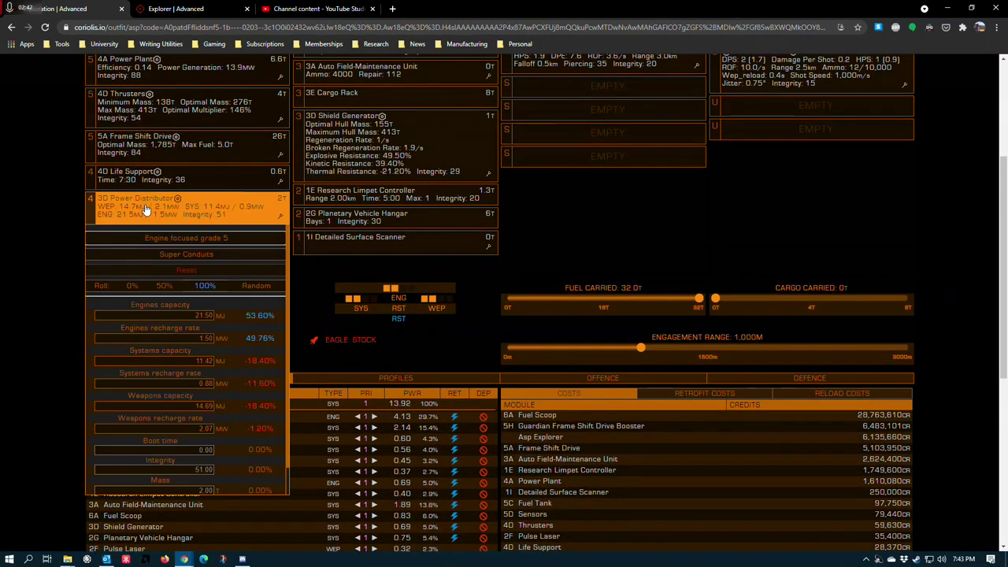
scroll(181, 371, up, 4)
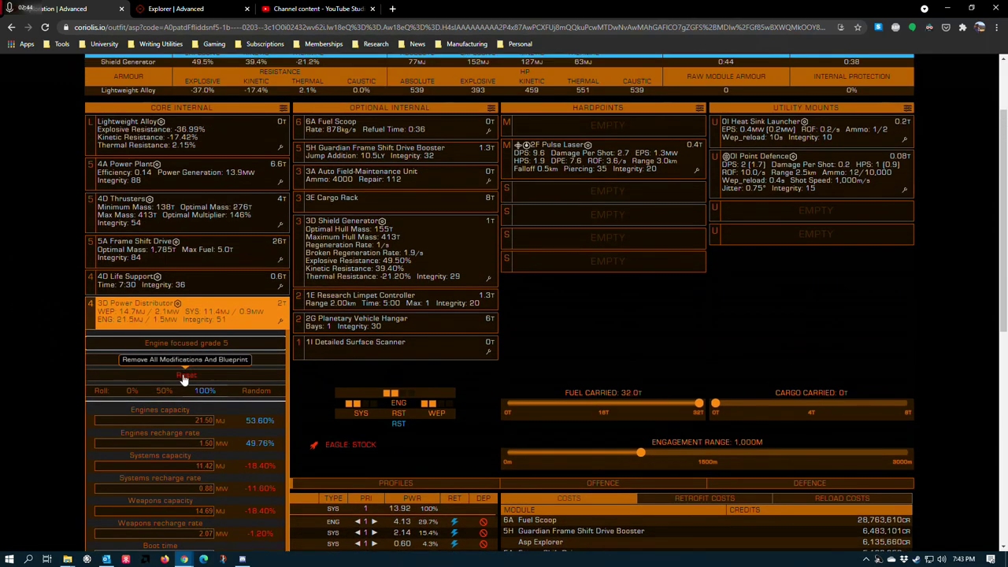
click(36, 361)
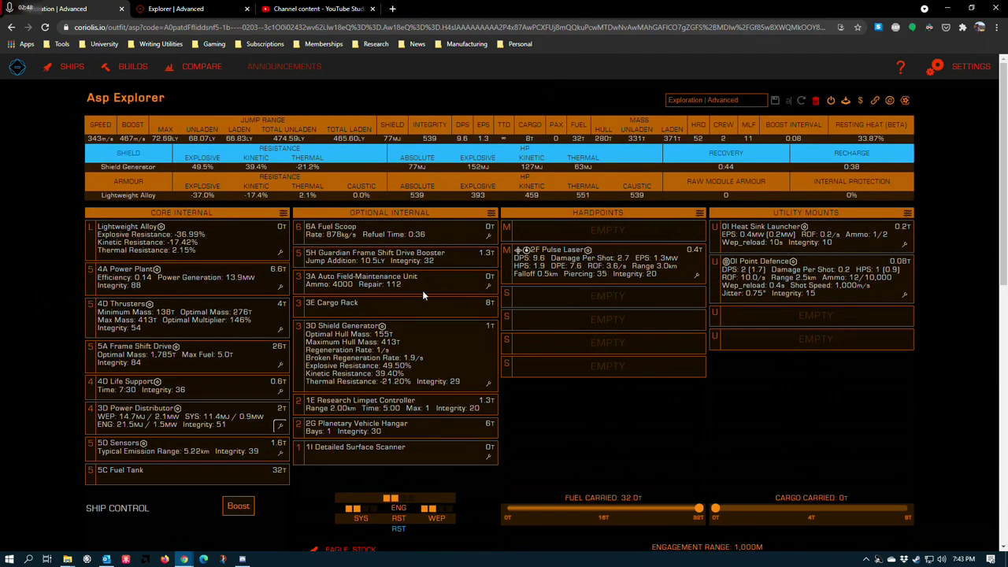
scroll(236, 299, down, 2)
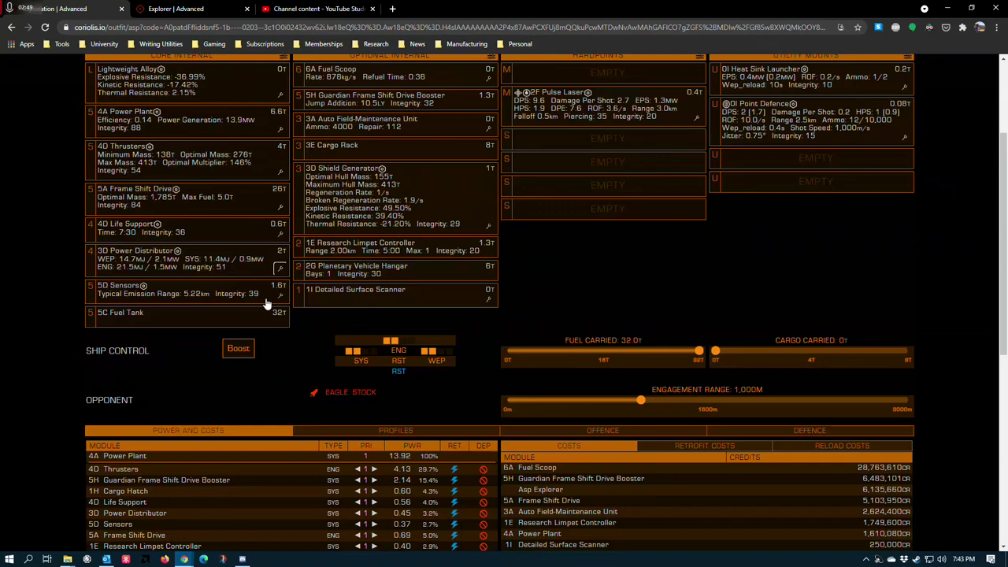
click(279, 293)
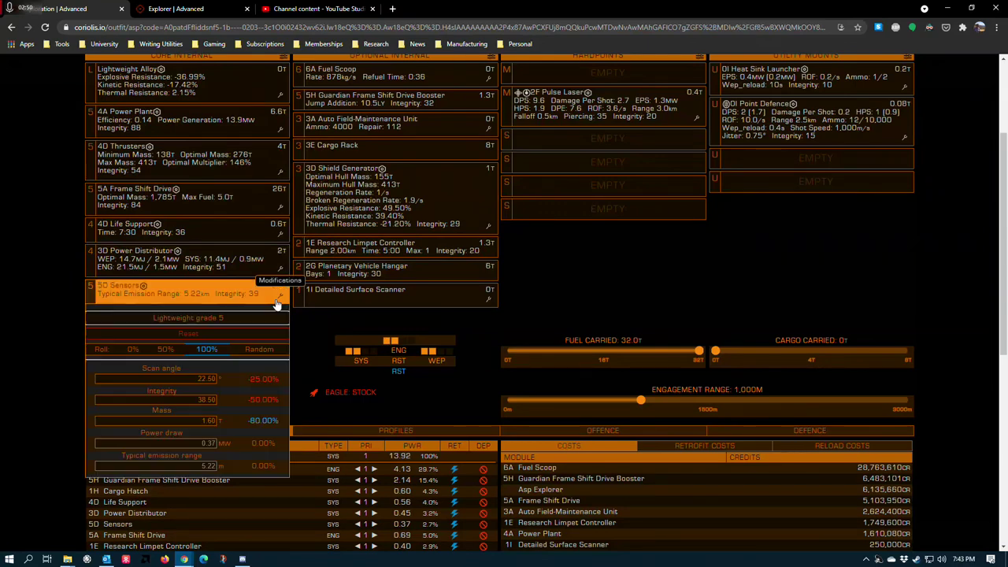
click(356, 315)
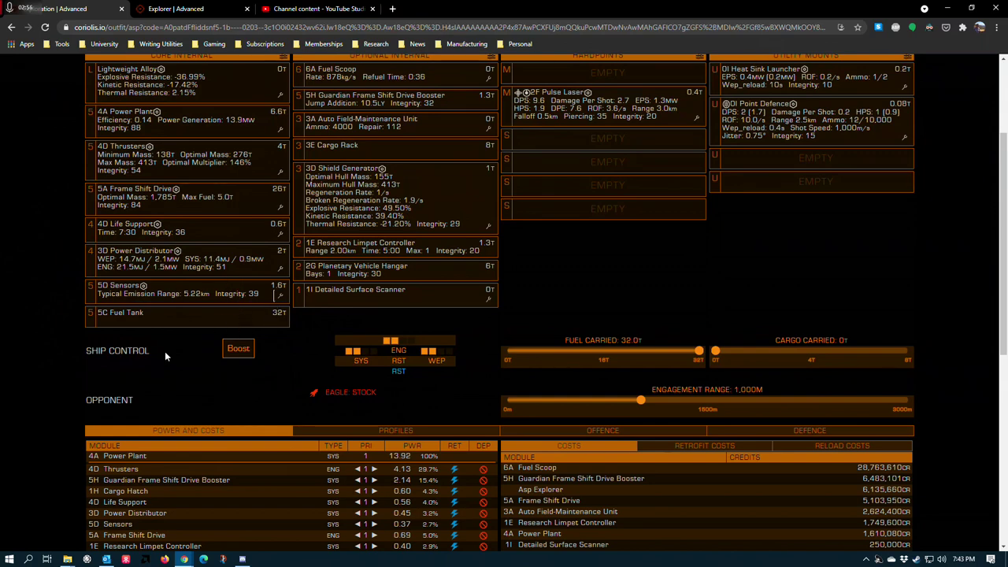
scroll(162, 327, up, 2)
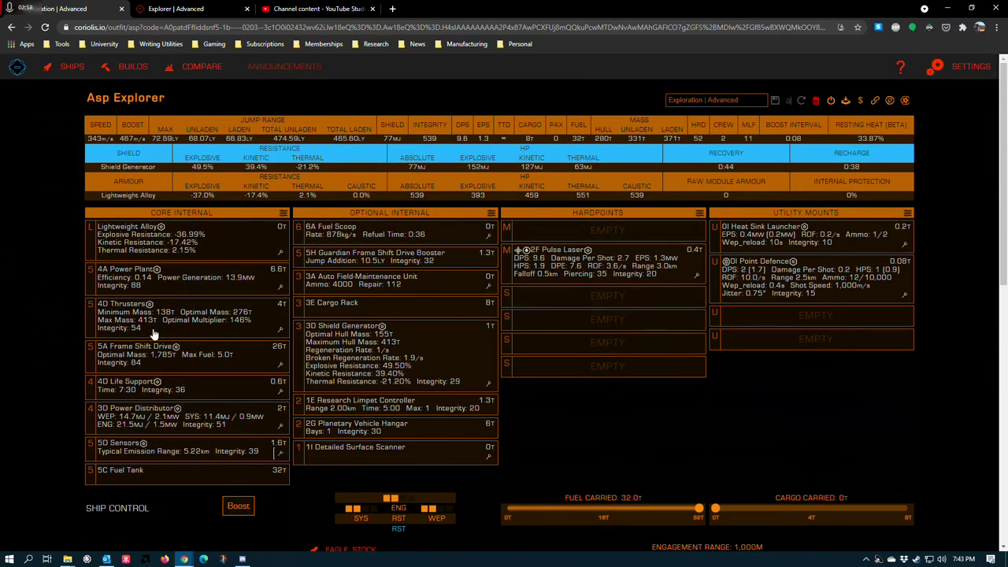
click(279, 365)
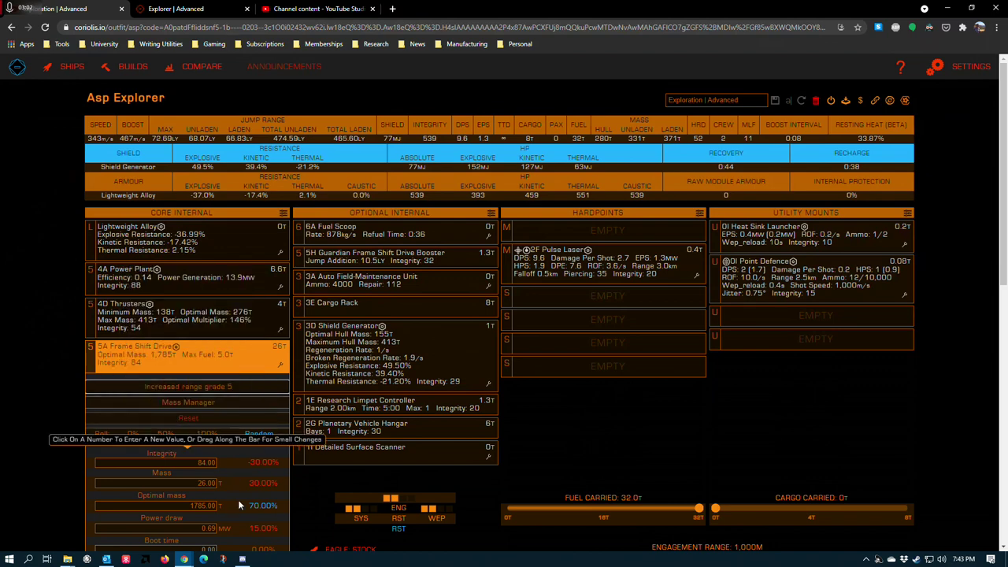
scroll(221, 457, down, 2)
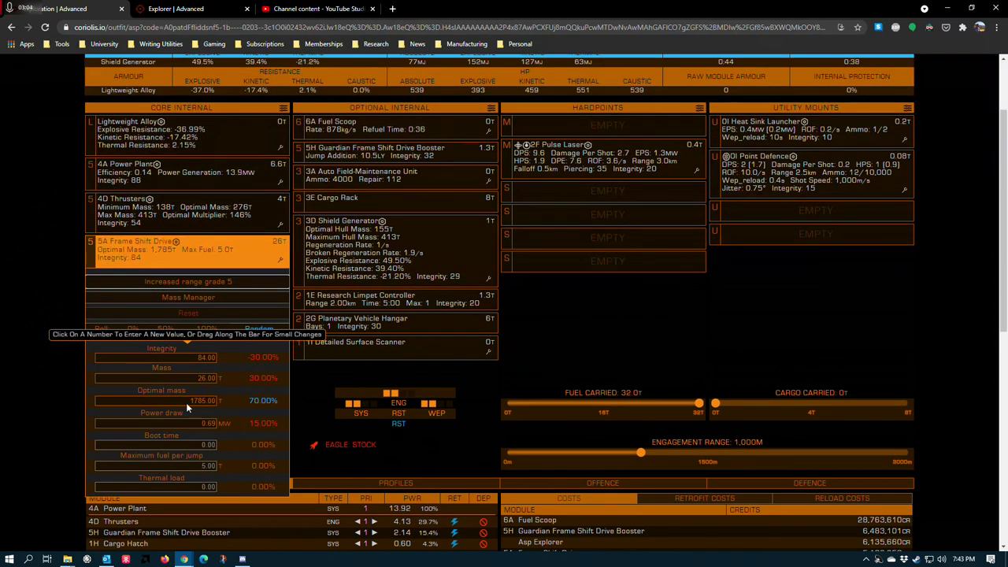
click(30, 308)
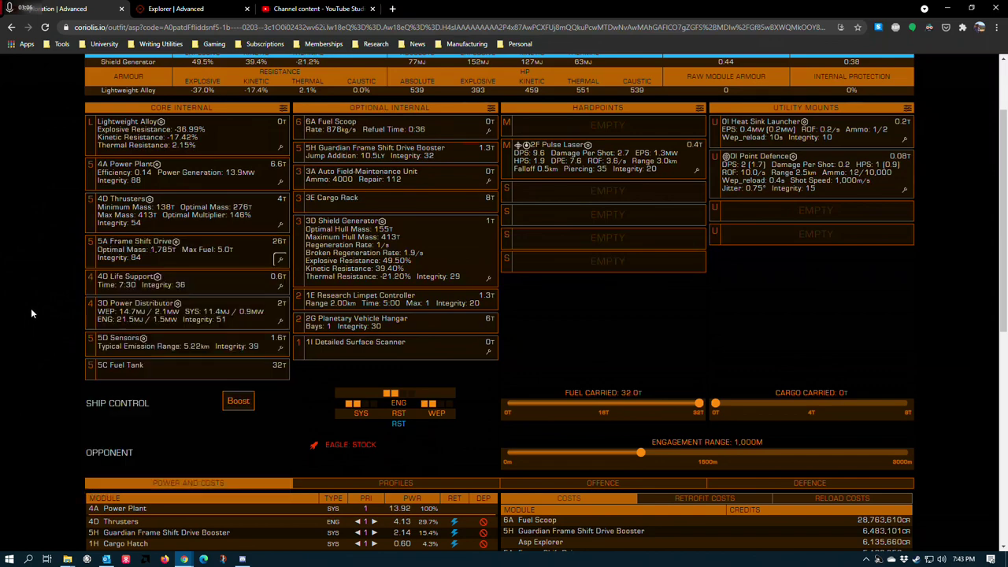
scroll(31, 308, up, 2)
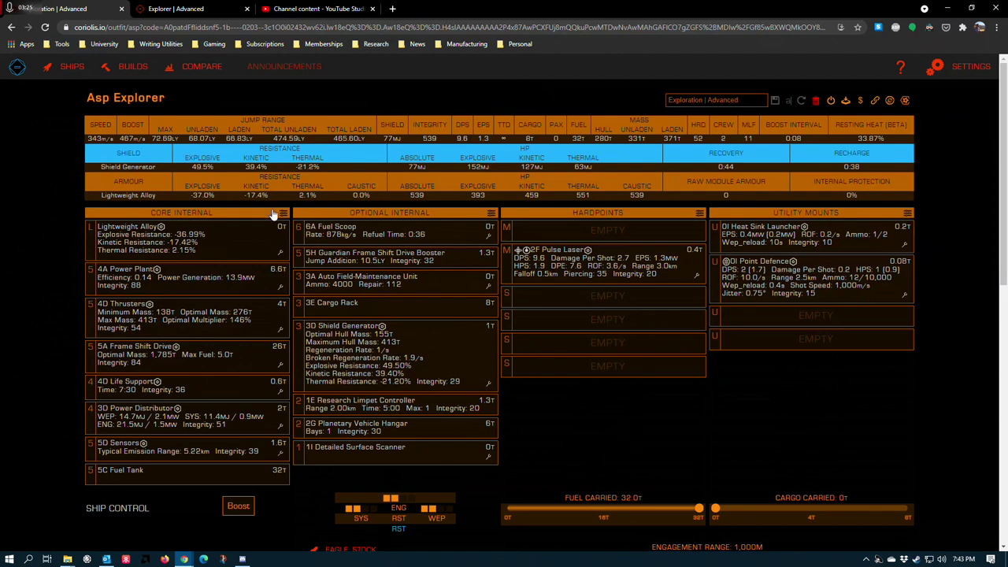
Swap the Asp Explorer's 6A Fuel Scoop for the cheaper 6B.
scroll(300, 185, down, 1)
scroll(299, 186, up, 1)
scroll(347, 228, down, 3)
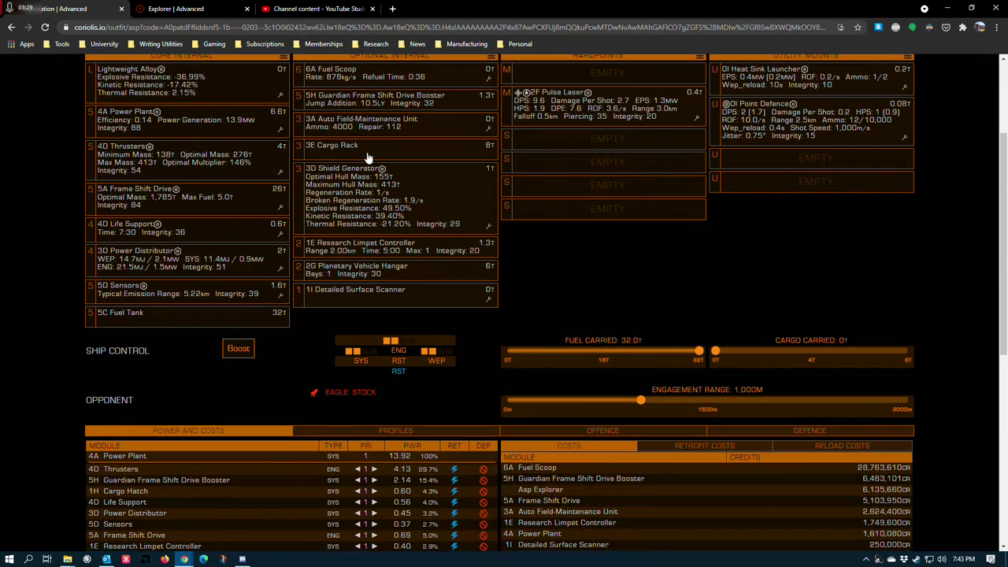
scroll(455, 218, down, 3)
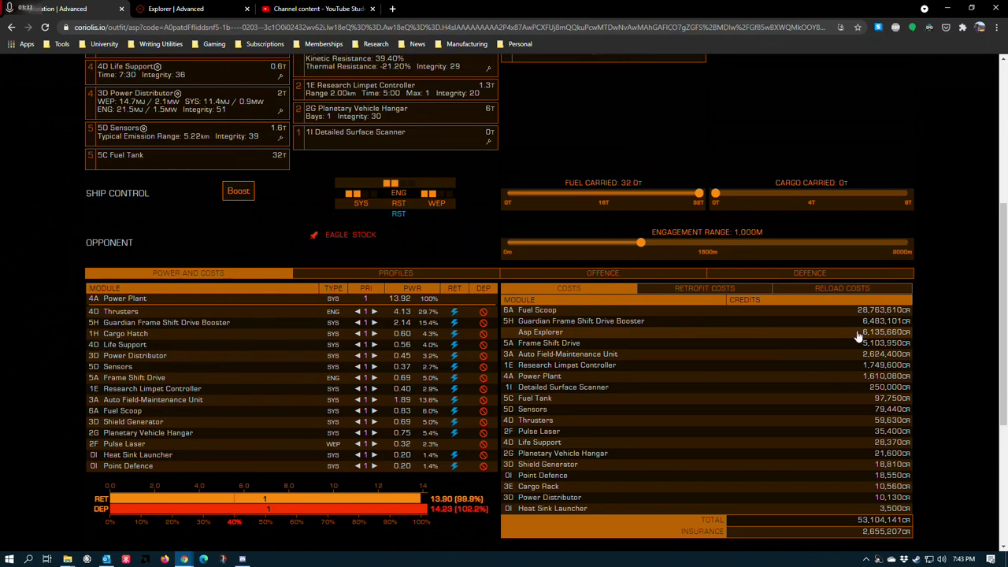
scroll(866, 469, down, 1)
scroll(869, 455, up, 7)
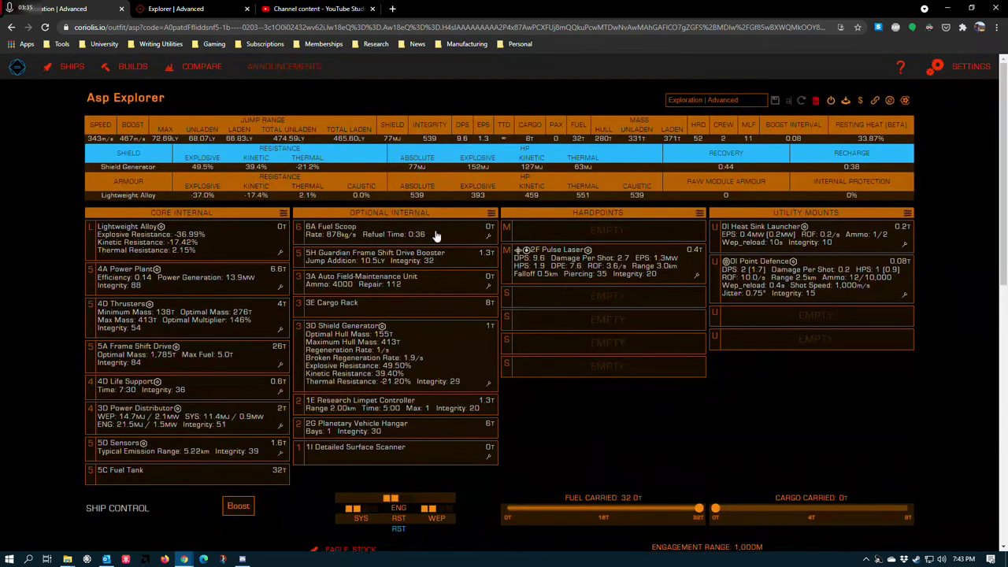
click(348, 237)
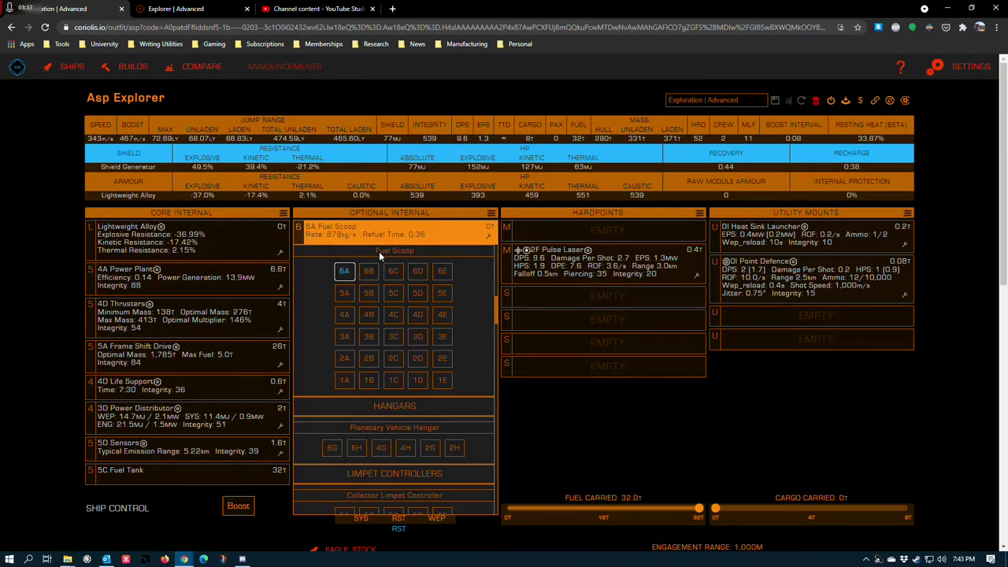
click(368, 271)
Check that the build total has dropped to 31,531,431 CR.
scroll(638, 378, down, 2)
scroll(638, 378, down, 6)
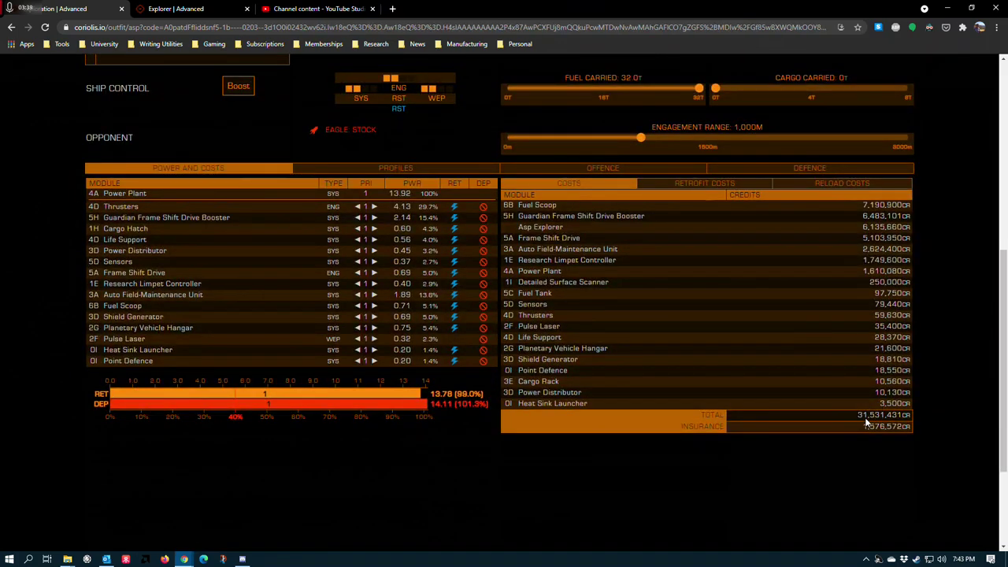
scroll(450, 354, up, 5)
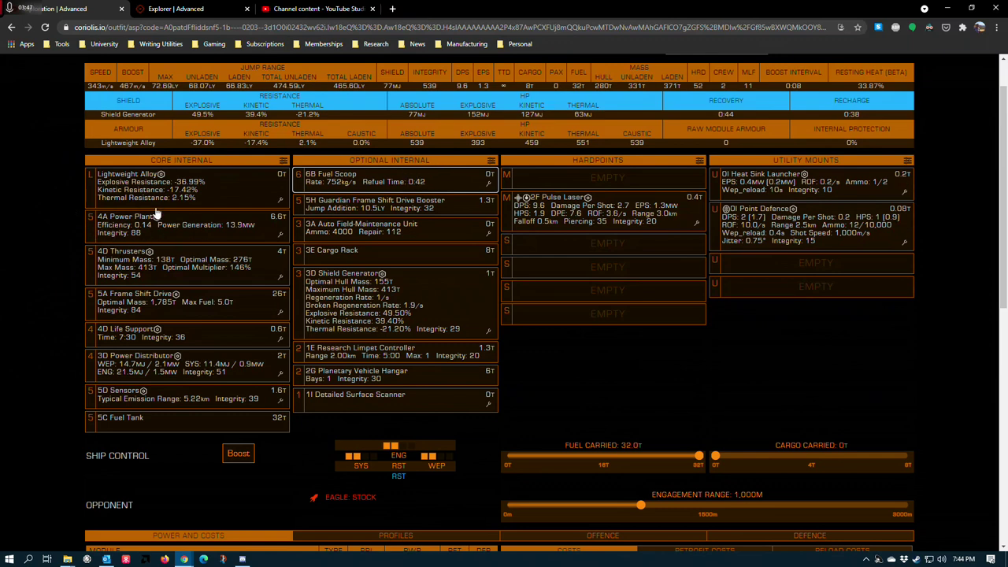
scroll(472, 275, up, 1)
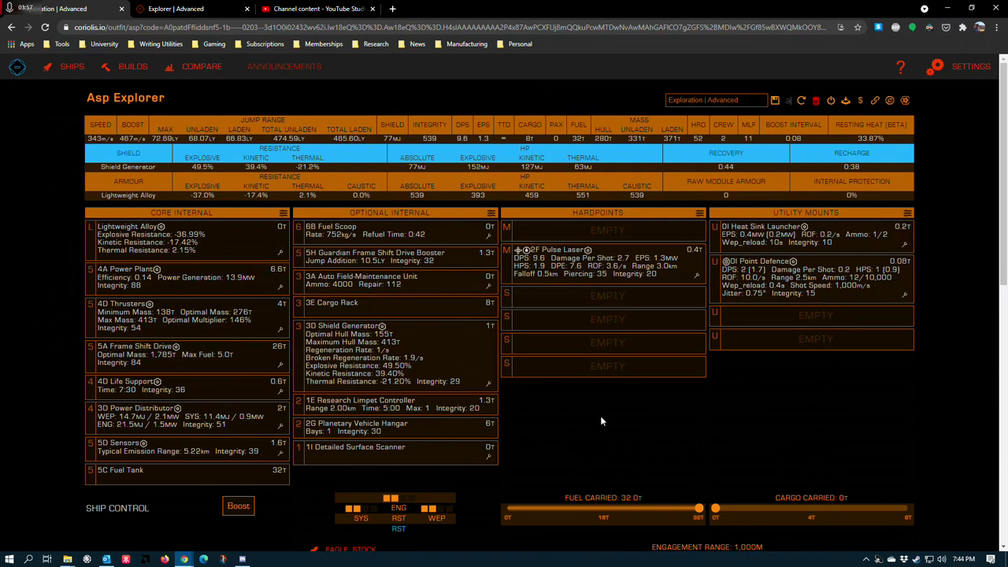
scroll(356, 195, down, 2)
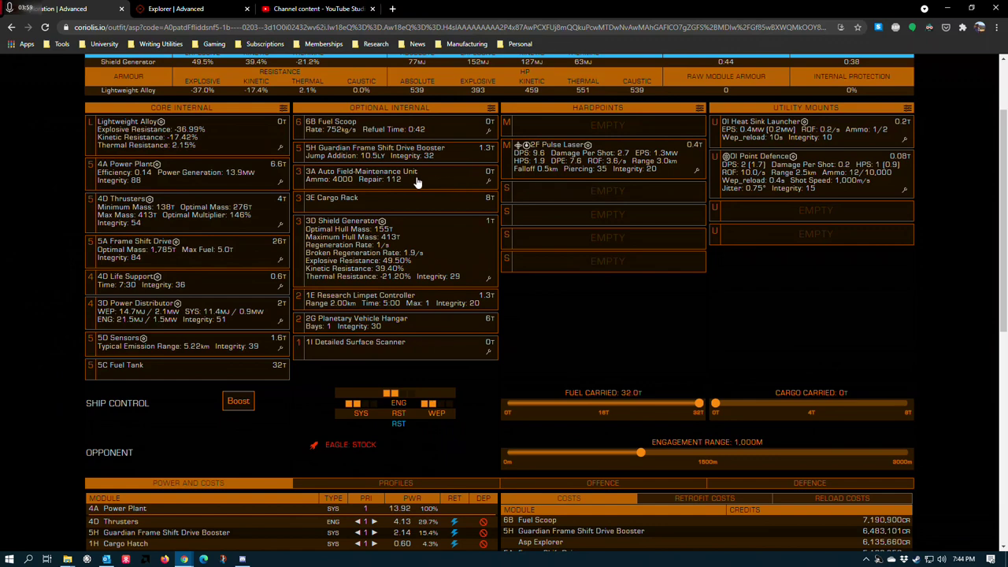
click(489, 282)
click(381, 298)
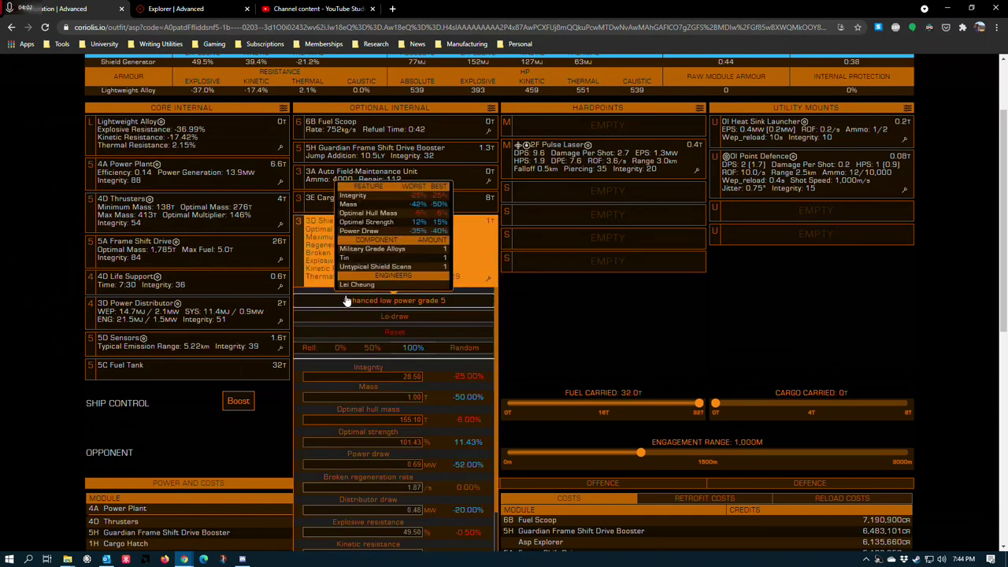
click(415, 305)
click(596, 338)
scroll(597, 338, up, 2)
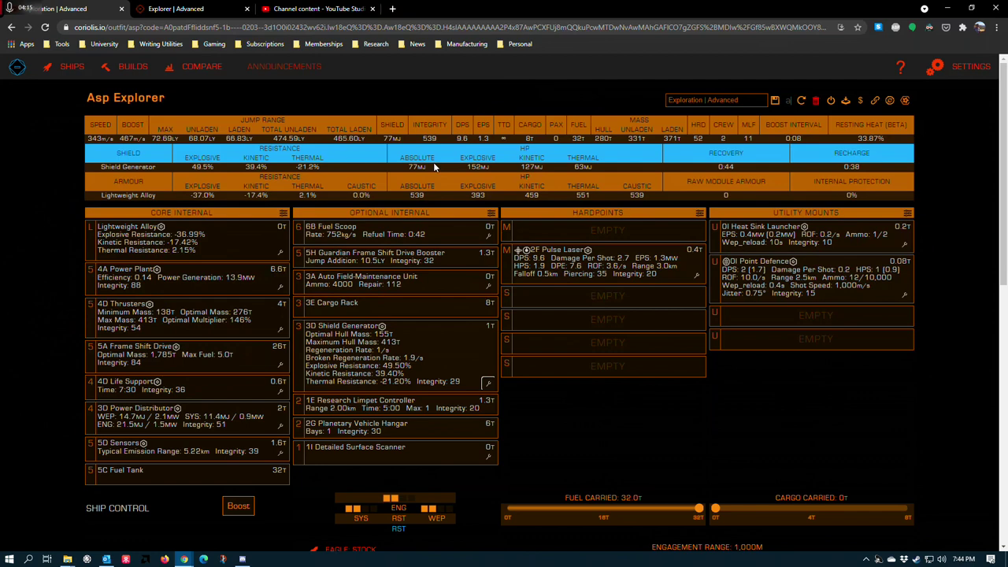
scroll(504, 335, down, 1)
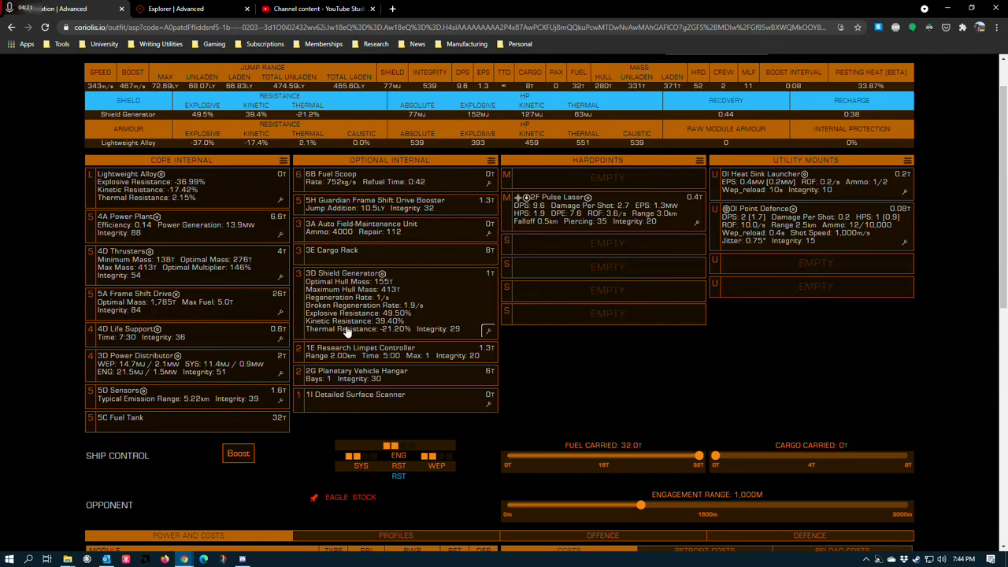
scroll(347, 309, down, 2)
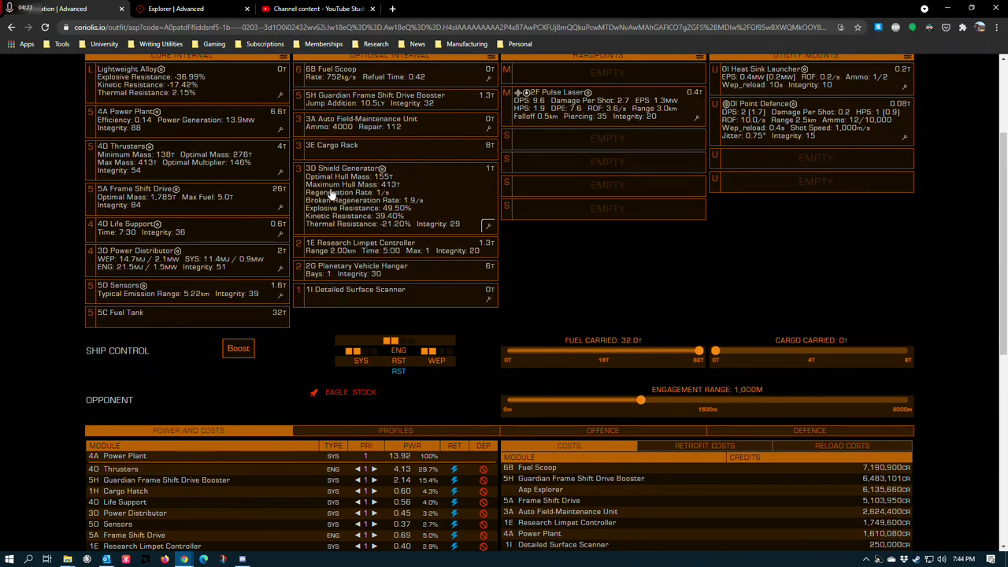
scroll(410, 193, up, 2)
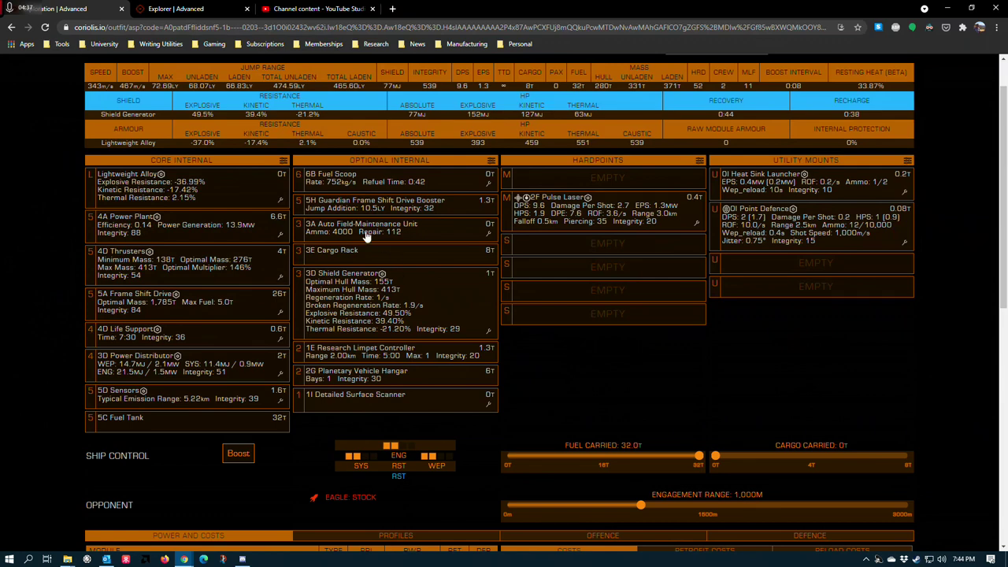
Apply a grade 5 engineering blueprint to the 1I Detailed Surface Scanner.
scroll(595, 347, down, 2)
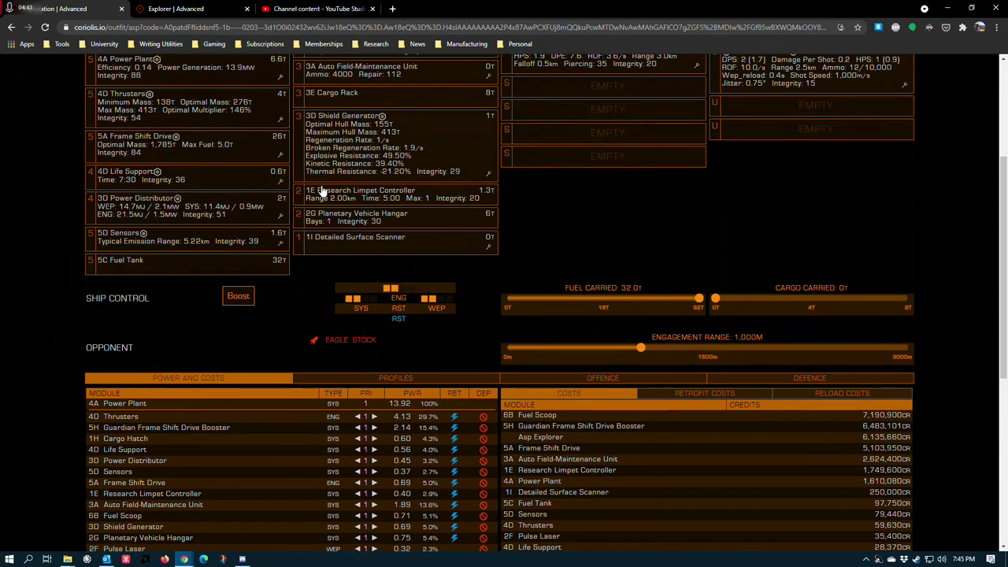
scroll(351, 232, up, 1)
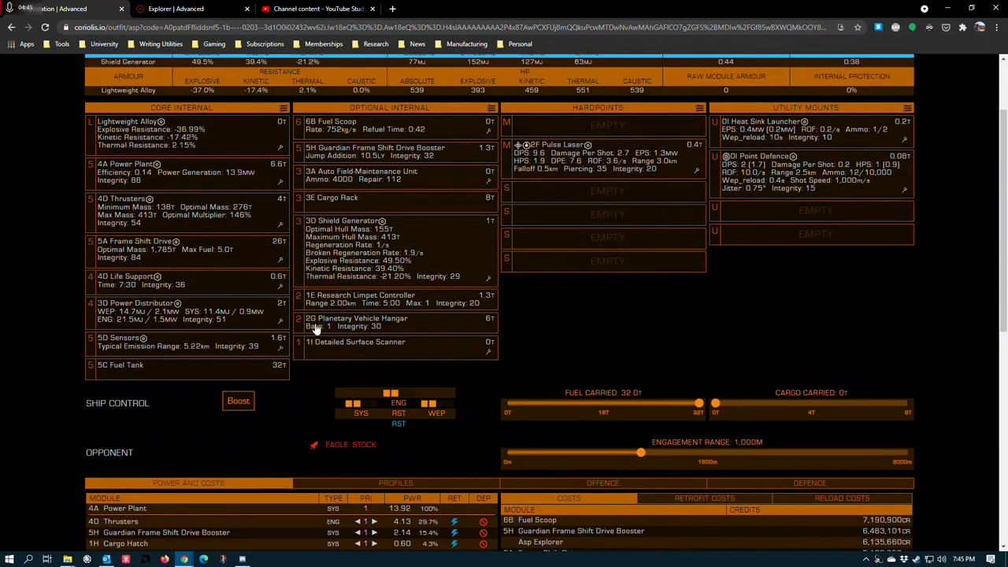
click(488, 352)
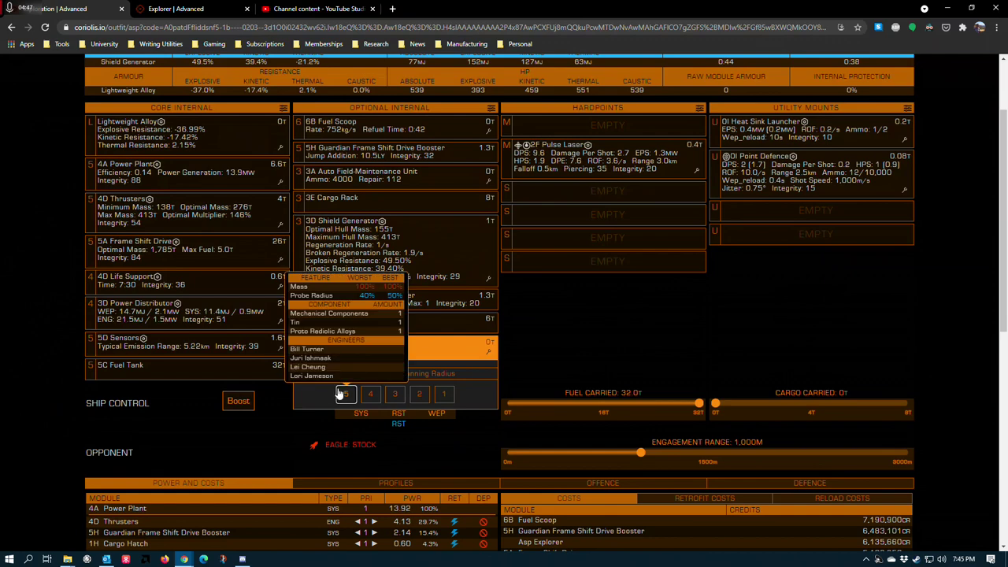
click(341, 390)
click(580, 350)
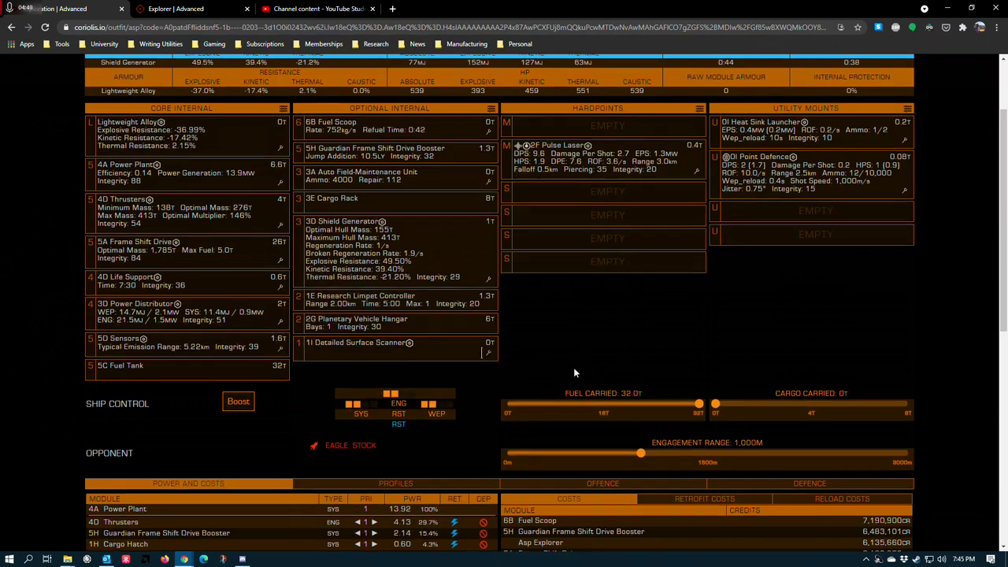
Review the 2F Pulse Laser's blueprint choices without applying one.
scroll(573, 367, up, 1)
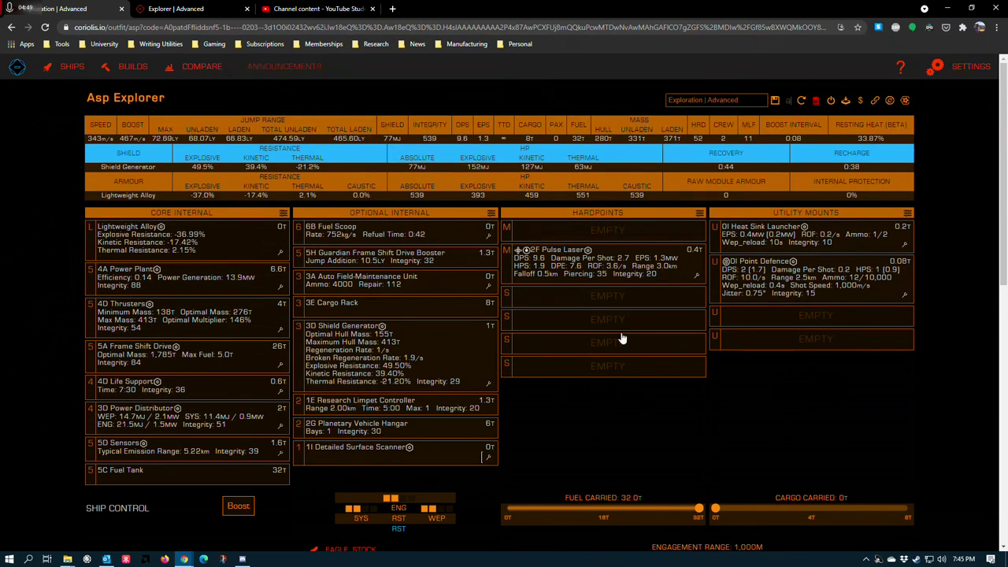
click(697, 276)
click(587, 297)
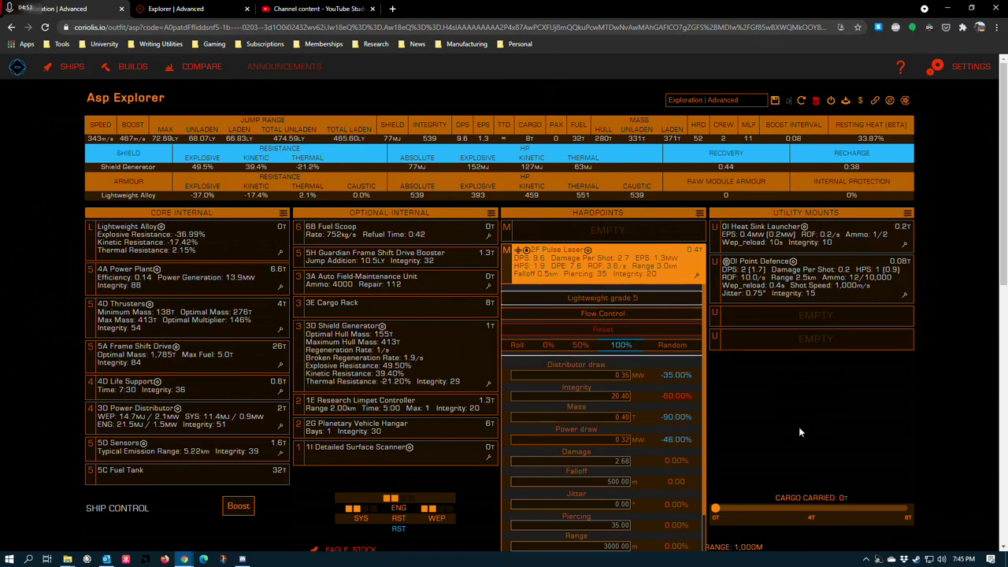
click(739, 290)
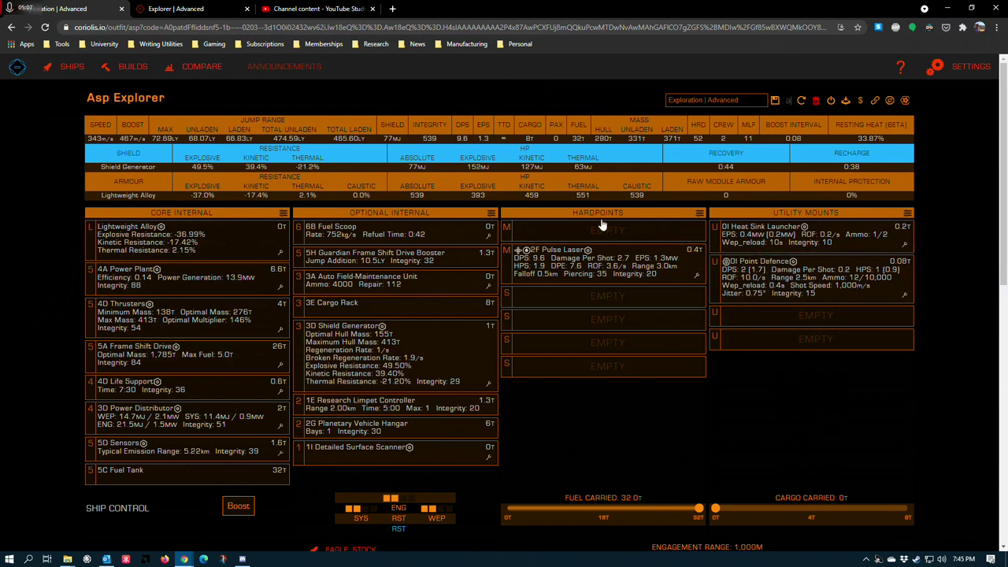
scroll(797, 413, down, 2)
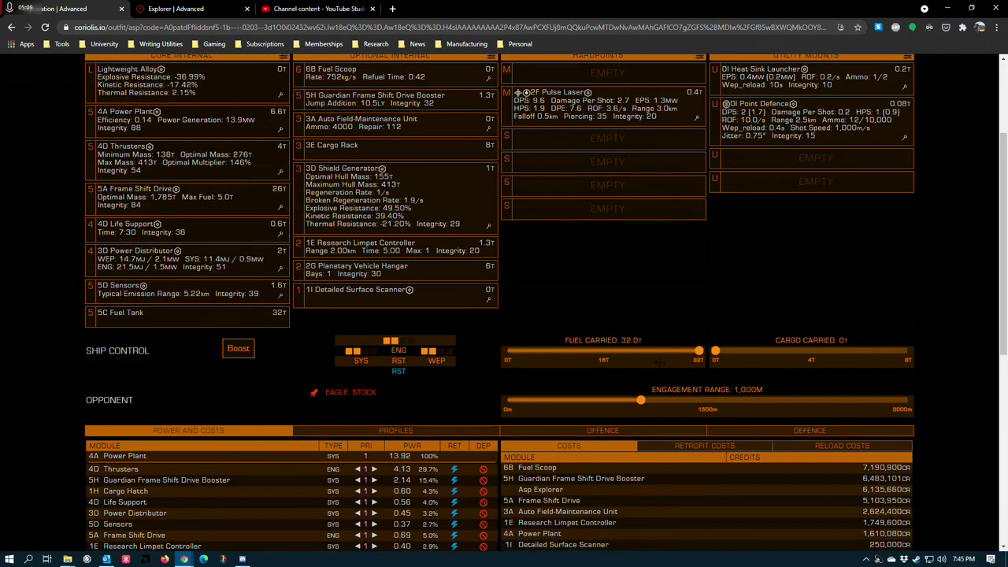
scroll(318, 327, down, 3)
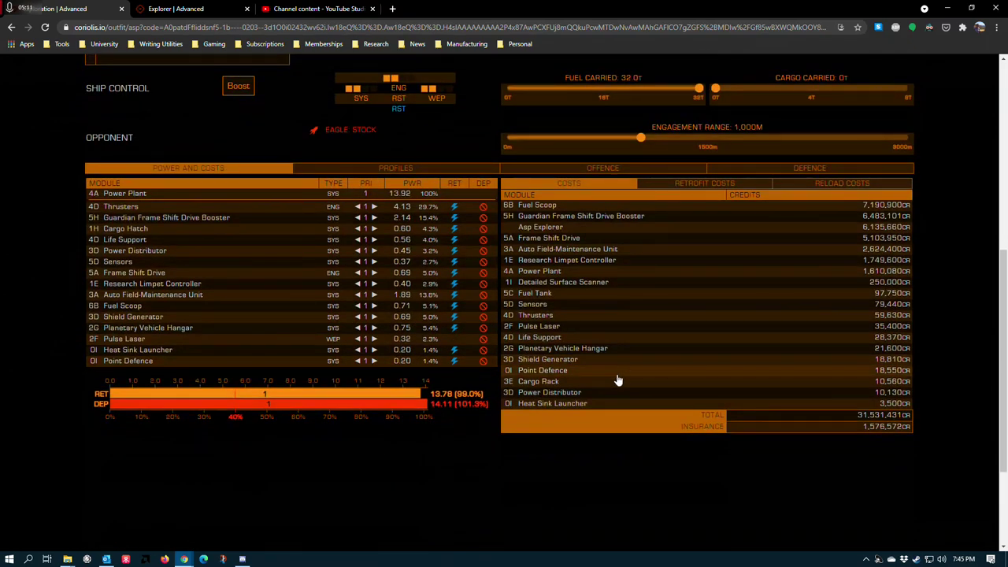
scroll(355, 315, up, 5)
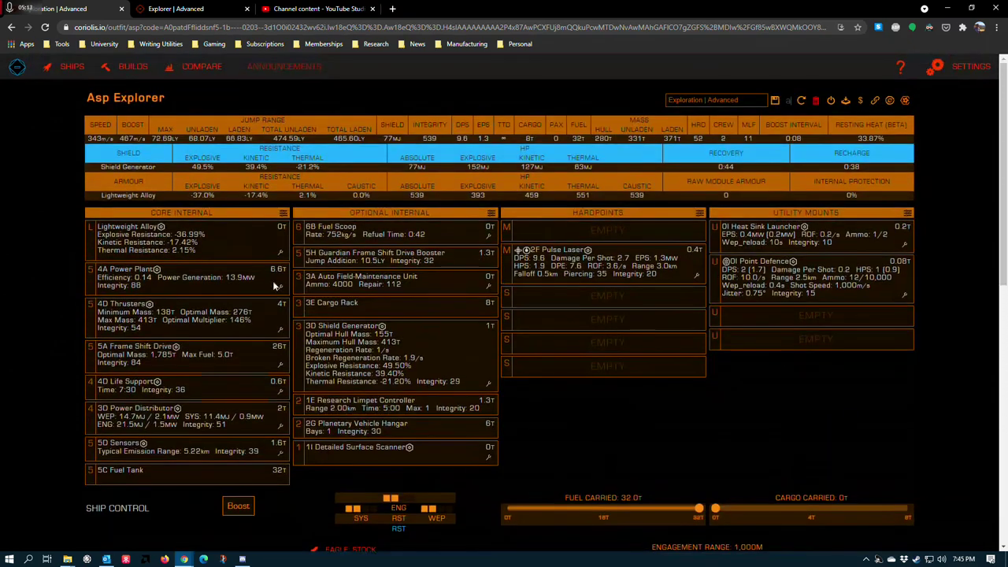